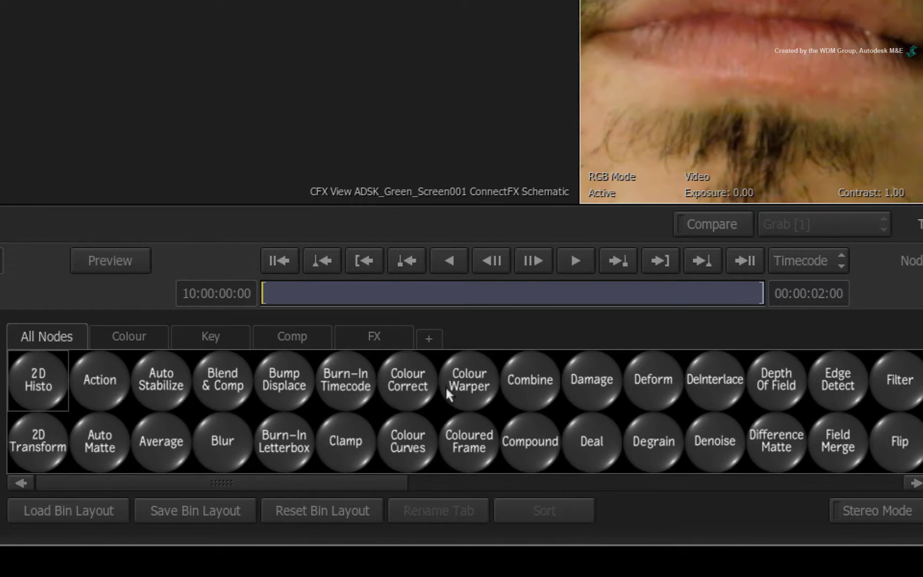
Add a GMask fed by REMOVE_GRAIN, name it FACE_MATTE, and reposition it in the tree
key("g")
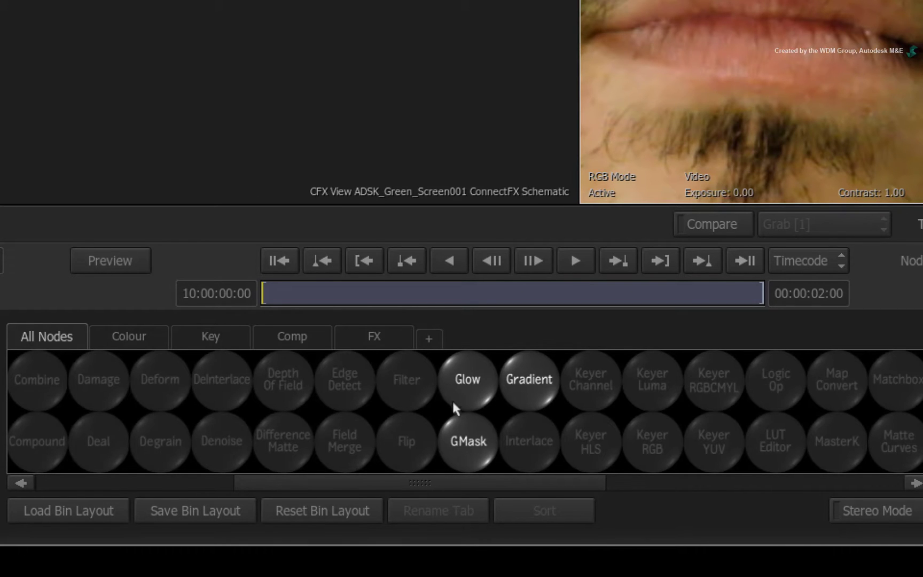
left_click_drag(456, 440, 22, 90)
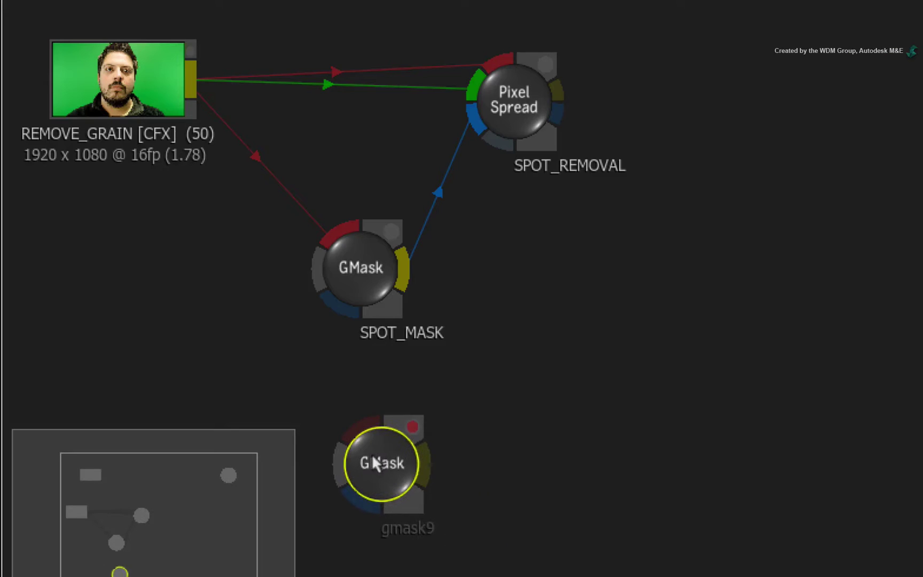
left_click_drag(205, 86, 371, 466)
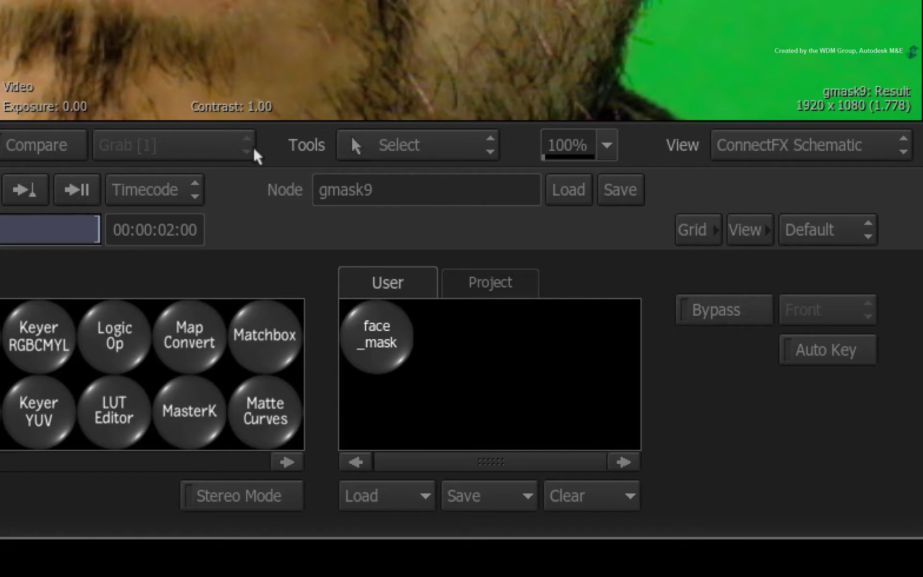
left_click_drag(357, 189, 70, 195)
type("FAC")
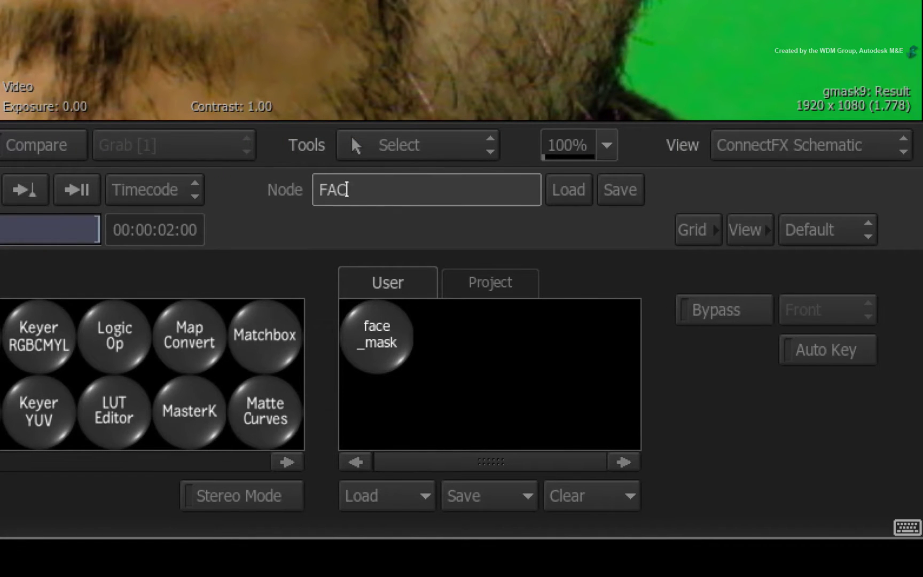
type("E MATTE")
key("Return")
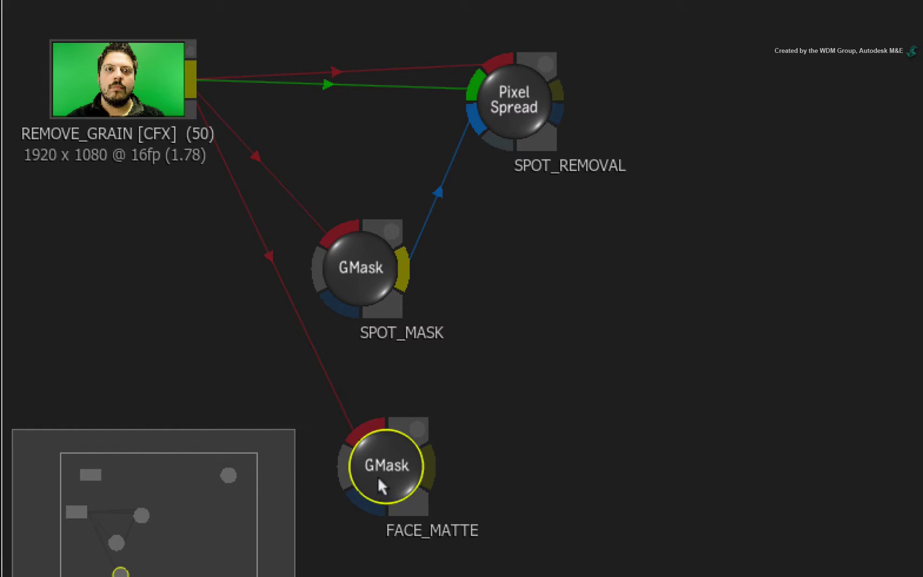
left_click_drag(379, 478, 352, 450)
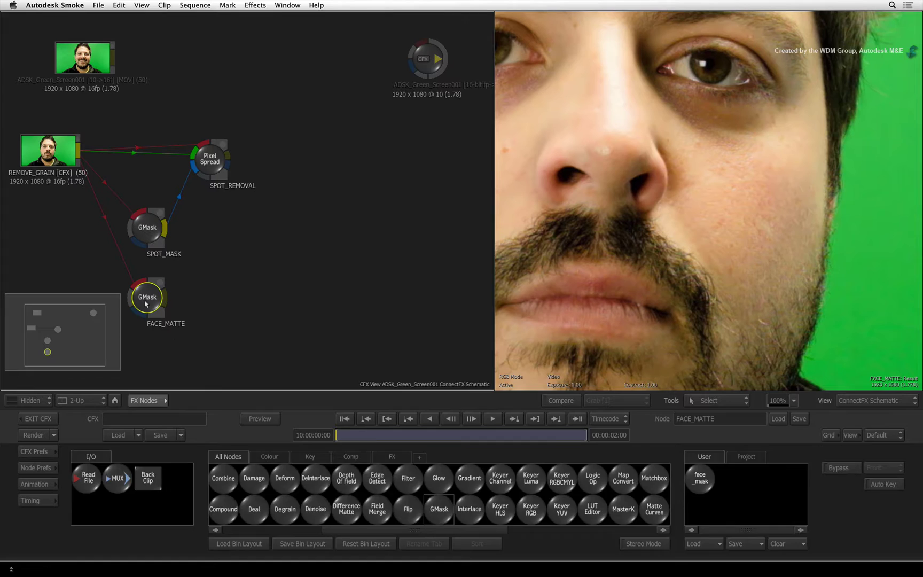
In FACE_MATTE's editor, draw a closed spline around the right cheek from under-eye to jaw
double_click(147, 303)
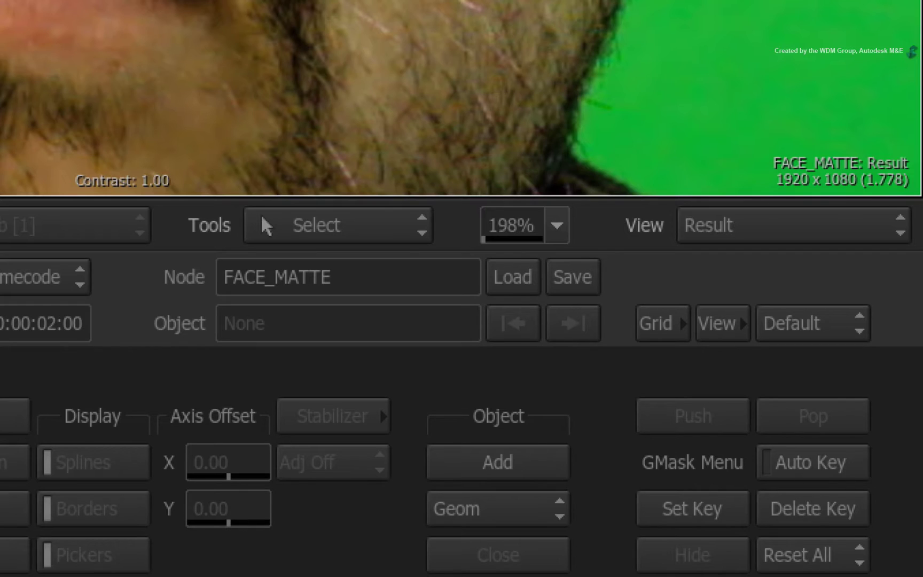
key("F1")
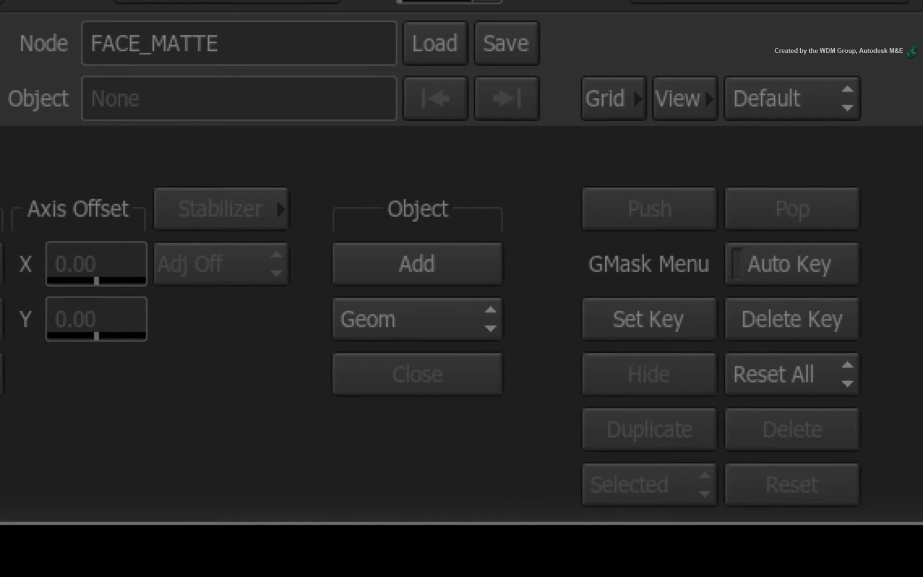
left_click(401, 251)
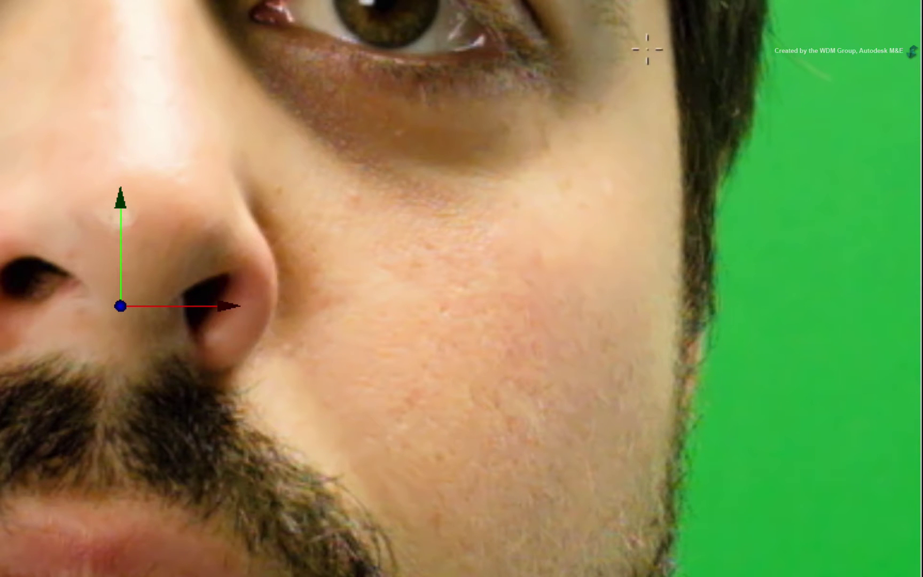
left_click(647, 51)
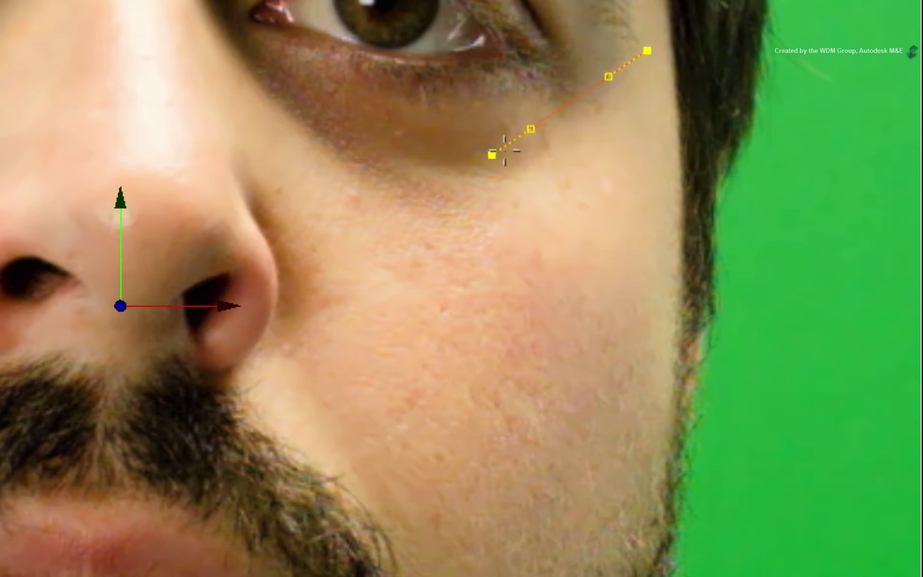
left_click(320, 111)
left_click(248, 100)
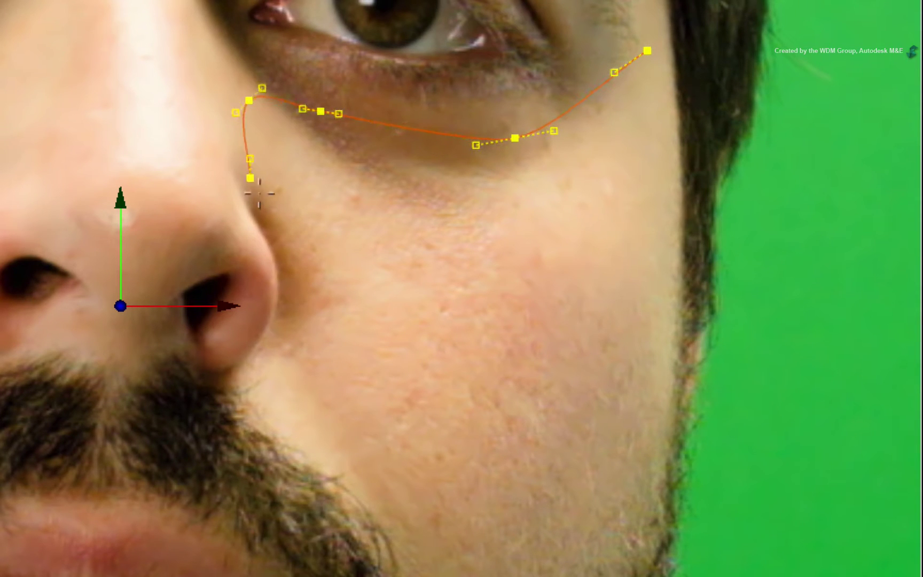
left_click(302, 249)
left_click(308, 344)
left_click(286, 410)
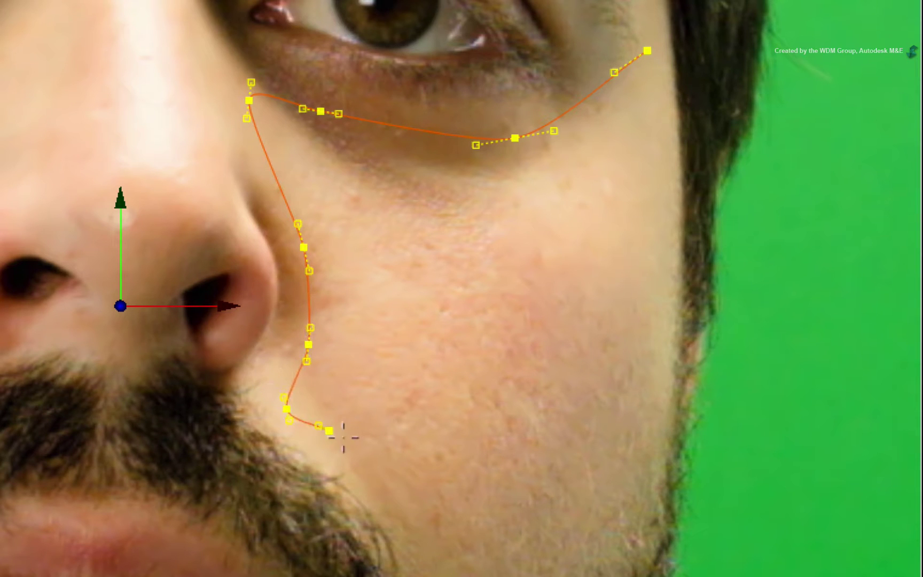
left_click(413, 511)
left_click(572, 551)
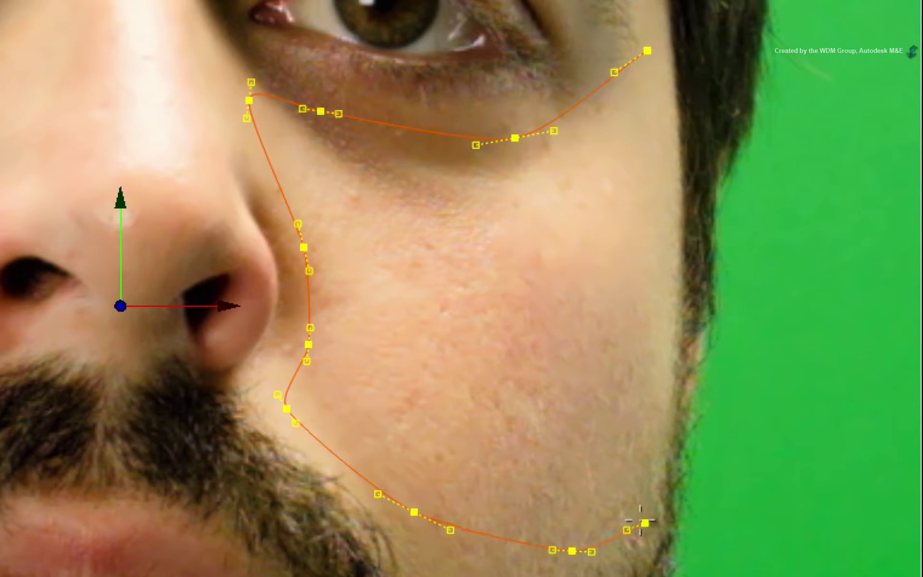
left_click(639, 514)
left_click(663, 352)
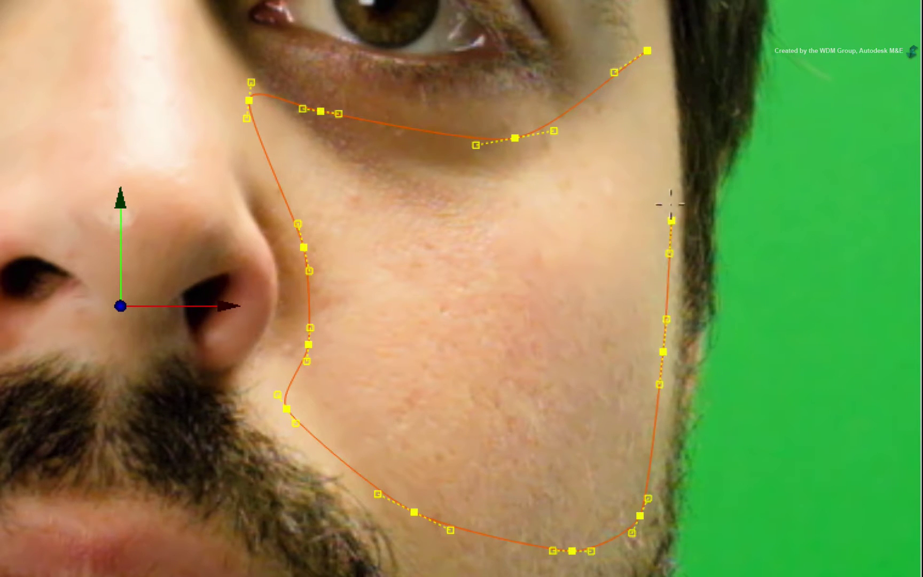
left_click(665, 158)
left_click(649, 51)
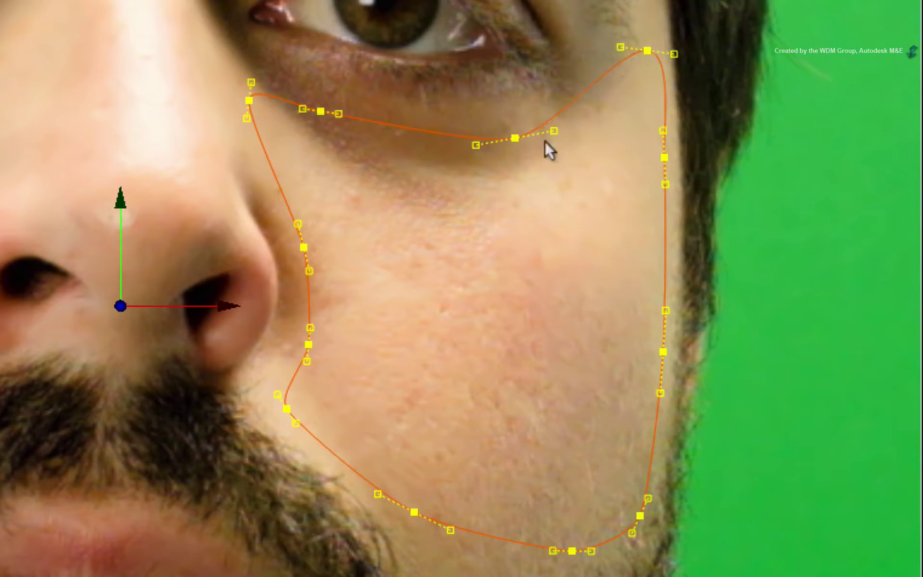
Refine the under-eye, nose-side, top-corner and outer cheek points and tangents to fit the face
left_click_drag(545, 125, 568, 118)
left_click_drag(507, 133, 505, 130)
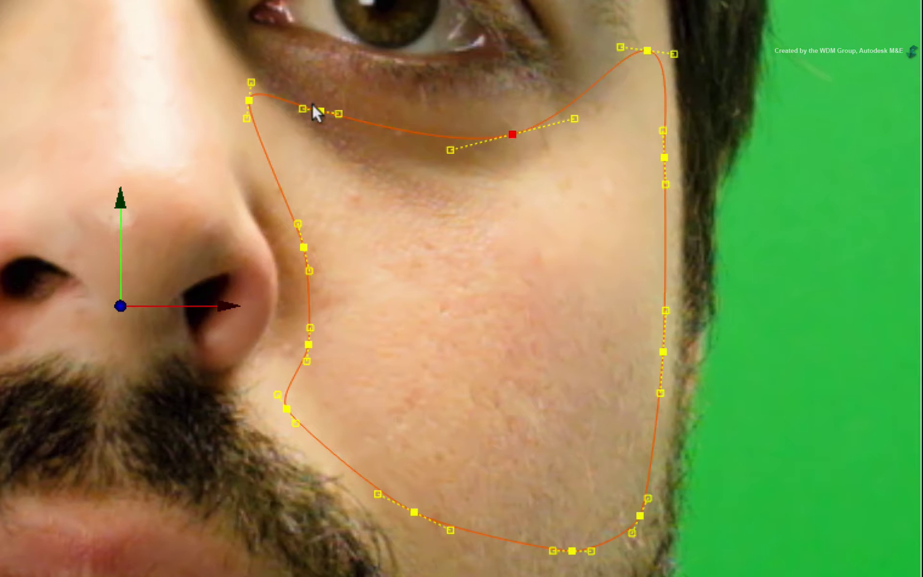
left_click_drag(320, 110, 318, 108)
left_click_drag(252, 91, 237, 72)
left_click_drag(512, 139, 494, 123)
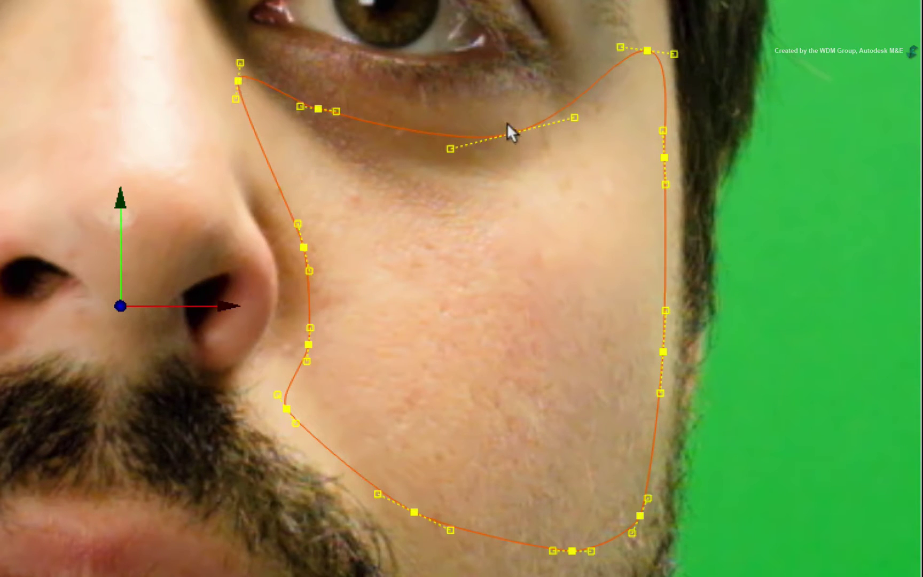
left_click(641, 42)
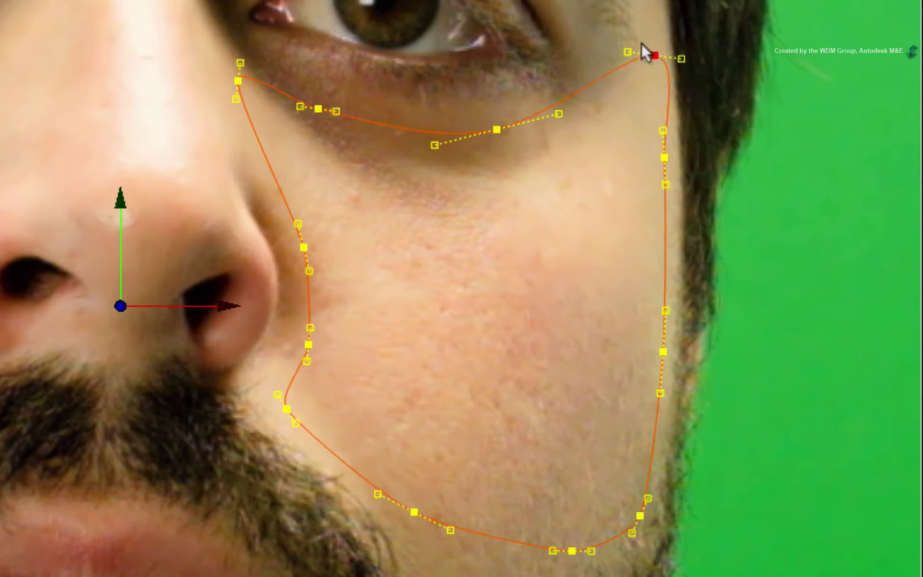
mouse_move(674, 51)
left_mouse_down()
mouse_move(671, 82)
mouse_move(642, 129)
left_mouse_up()
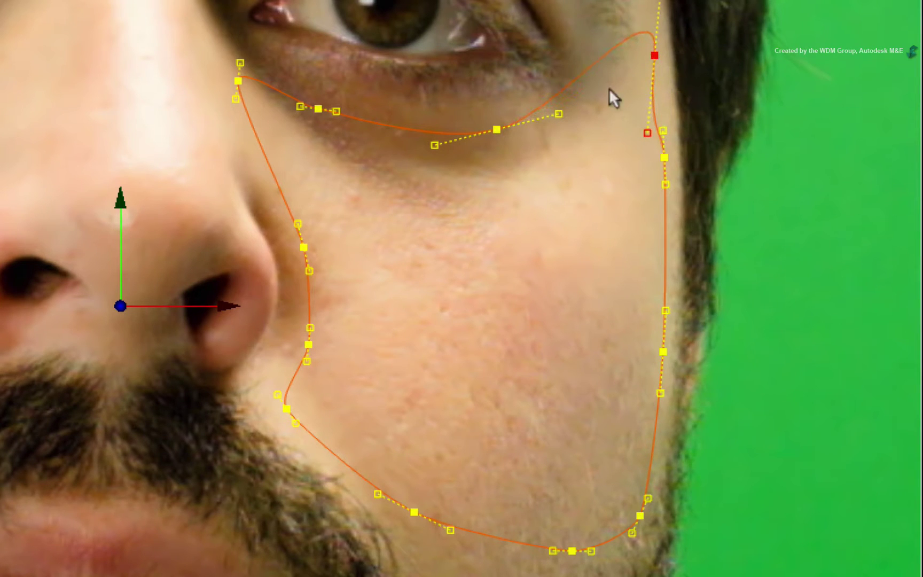
left_click_drag(551, 105, 585, 106)
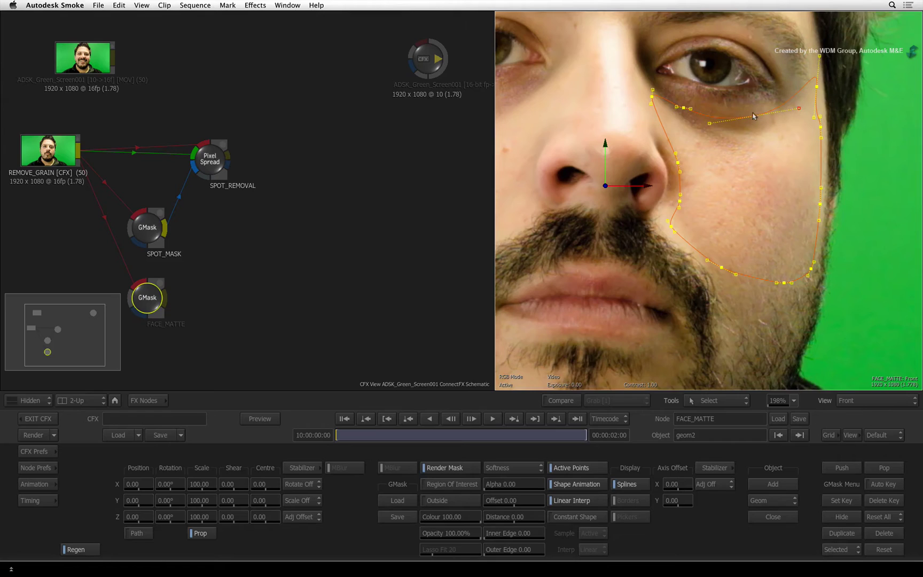
left_click_drag(758, 119, 755, 122)
mouse_move(819, 129)
left_mouse_down()
mouse_move(820, 150)
mouse_move(818, 117)
left_mouse_up()
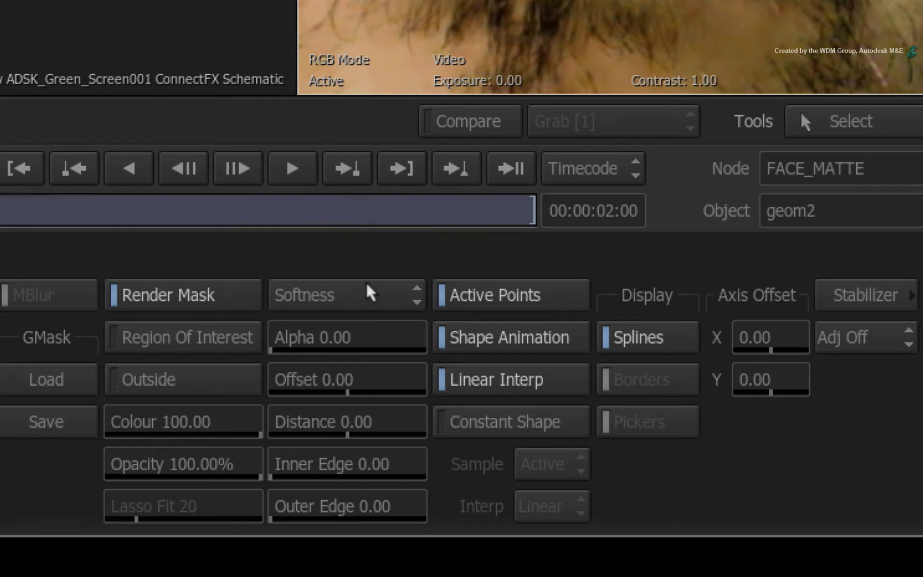
Set the cheek mask's edge Offset to about 5 with Tracer softness
left_click_drag(346, 380, 377, 374)
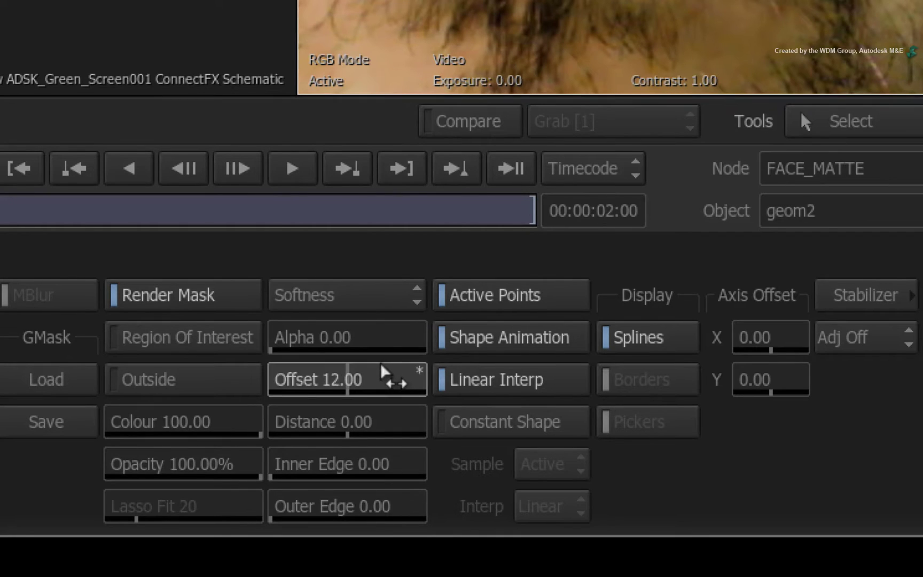
left_click(380, 299)
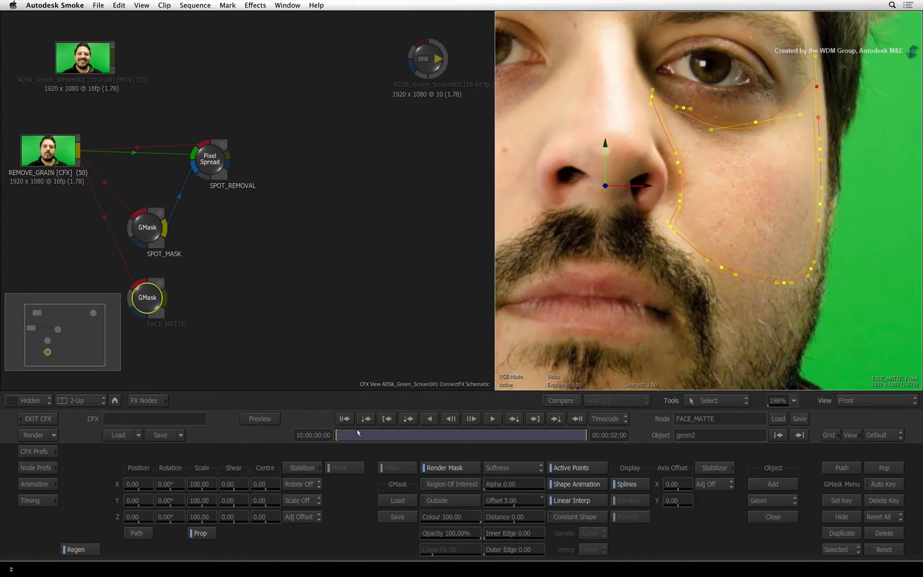
Check the mask on later frames, then box-select all of geom2's cheek points
left_click(354, 433)
mouse_move(344, 435)
left_mouse_down()
mouse_move(459, 435)
mouse_move(319, 423)
left_mouse_up()
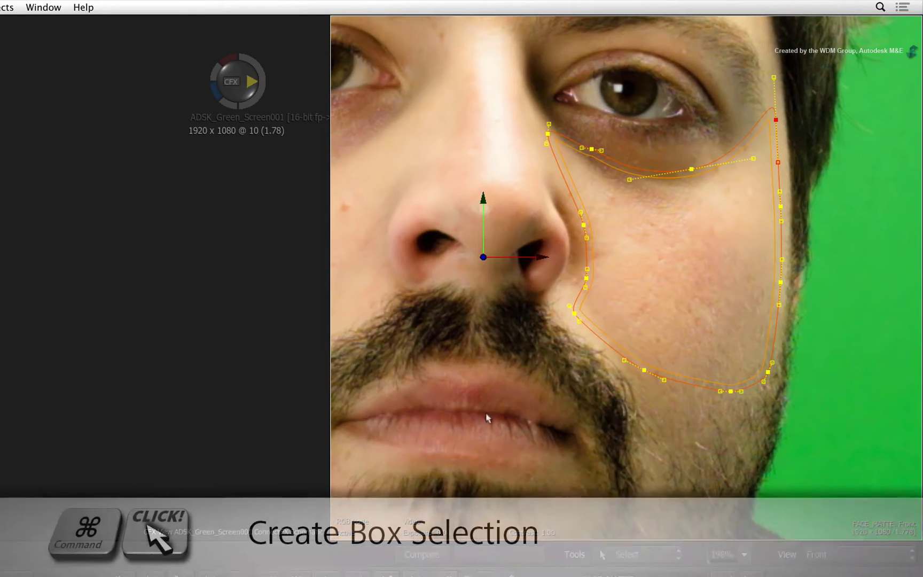
left_click_drag(509, 33, 836, 443)
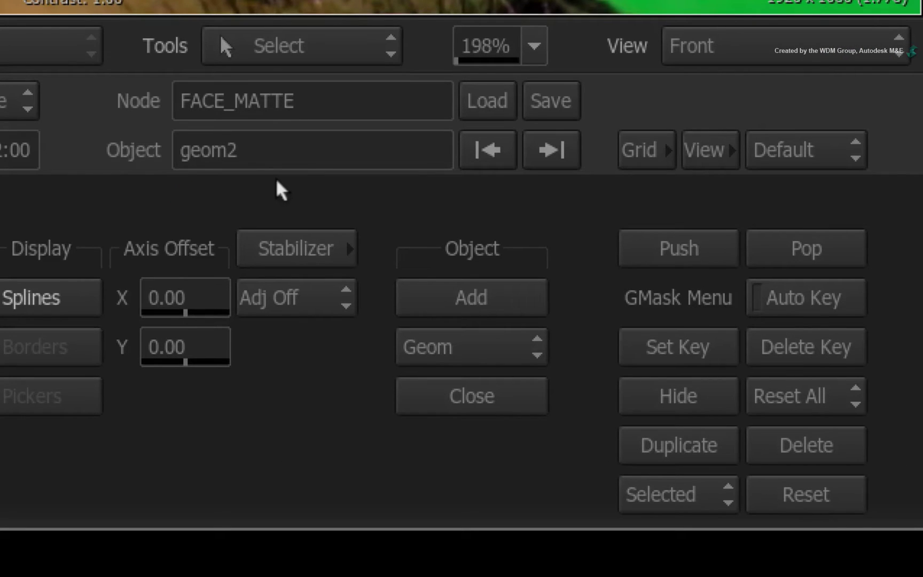
Stabilizer-track the selected cheek points in Gang mode with Reference Fixed off, then return to the schematic
left_click(318, 241)
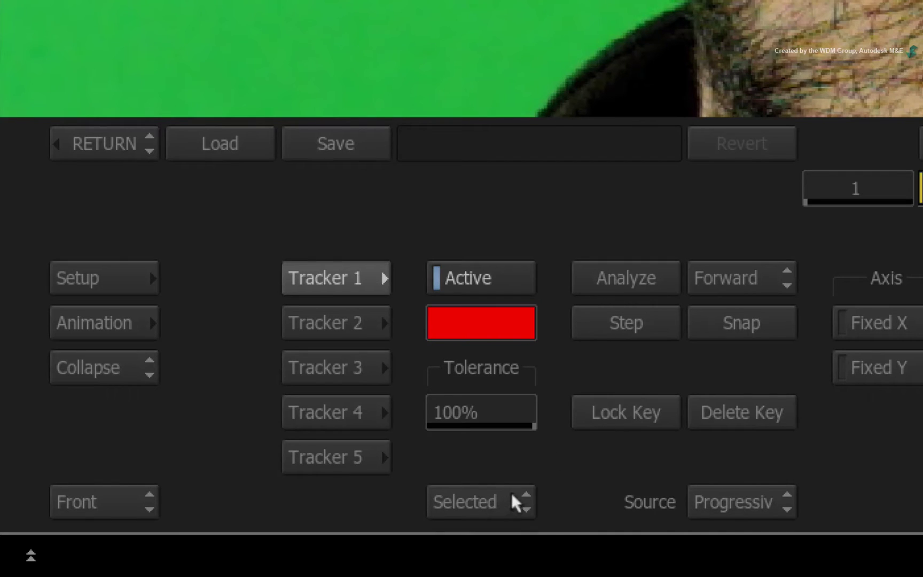
left_click(513, 503)
left_click(517, 430)
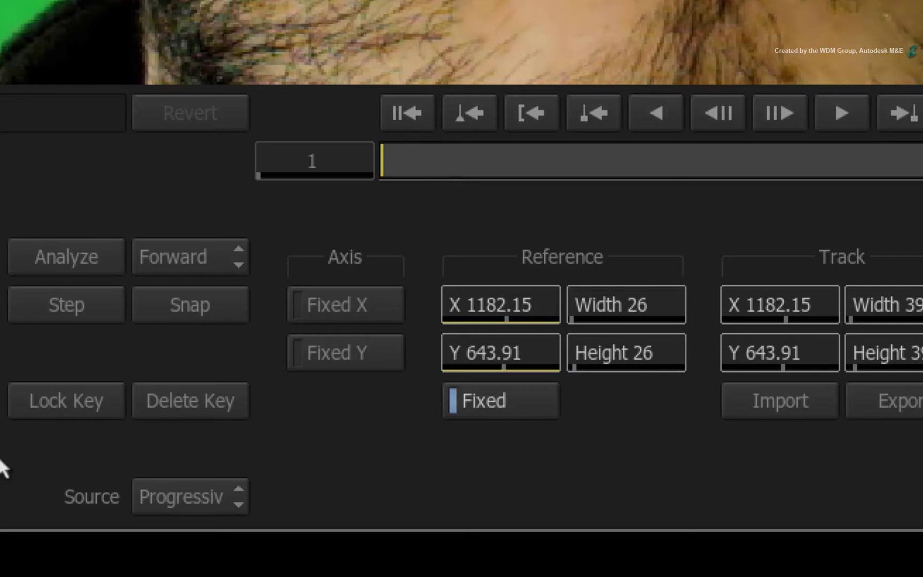
left_click(496, 401)
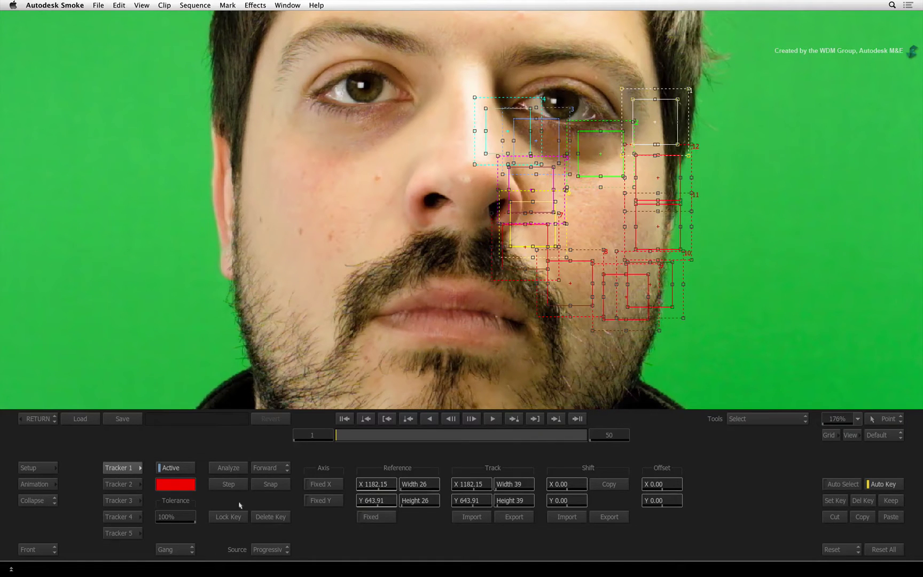
left_click(228, 468)
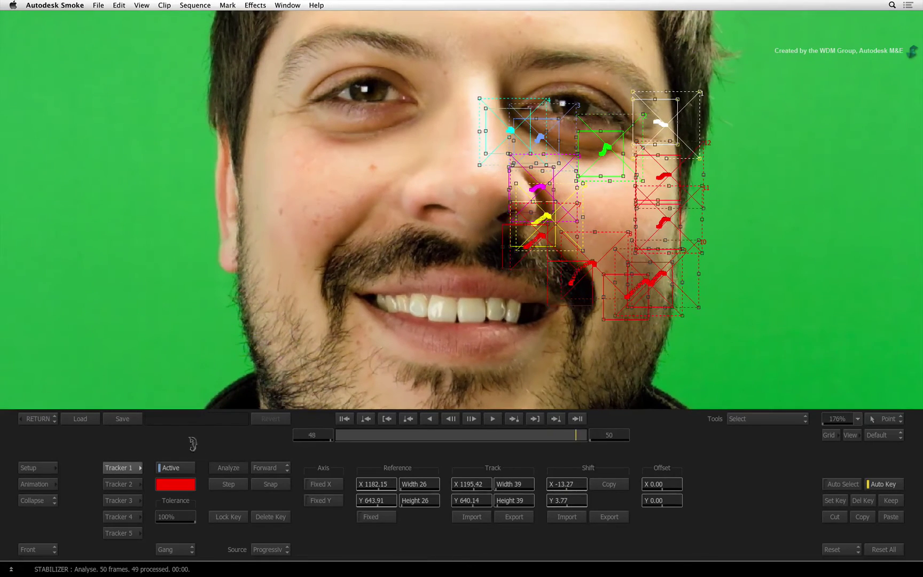
left_click(45, 421)
left_click(343, 434)
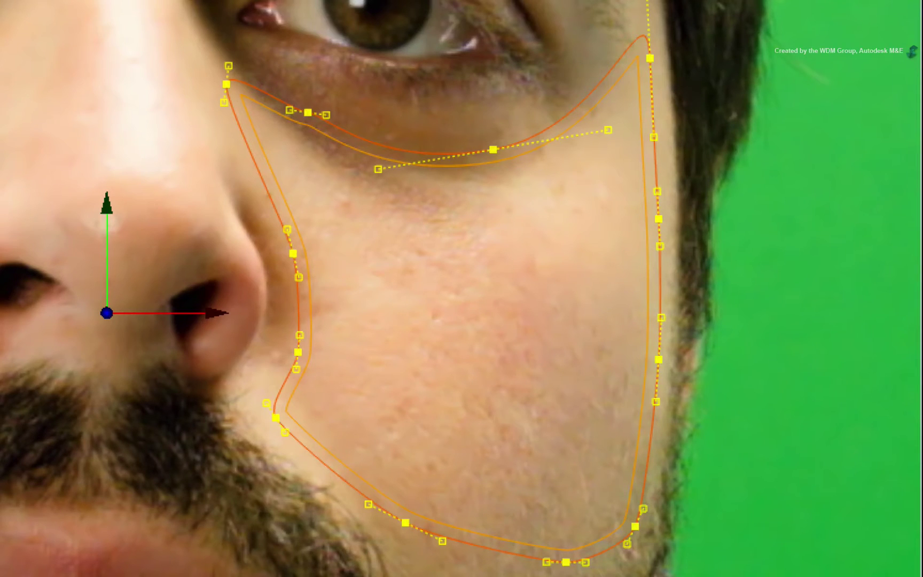
left_click_drag(566, 562, 498, 289)
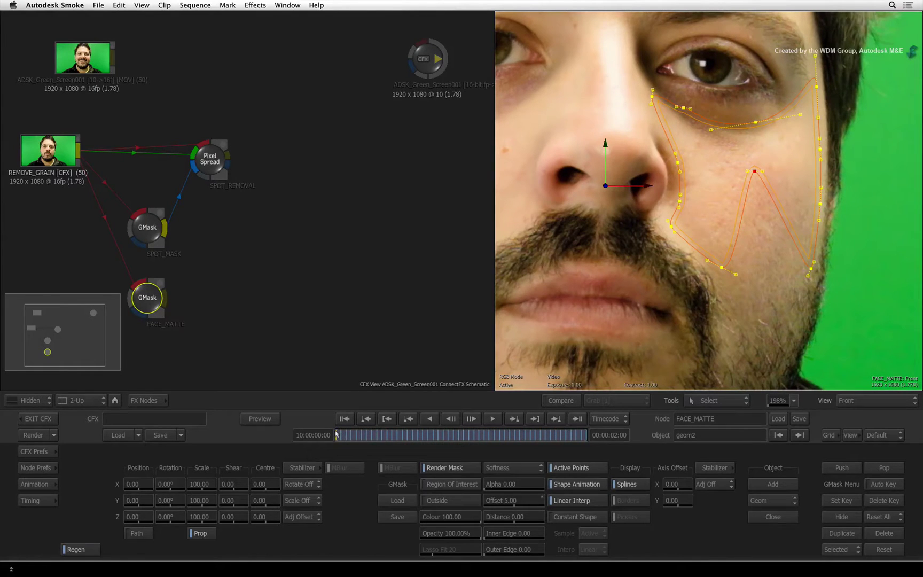
left_click(353, 435)
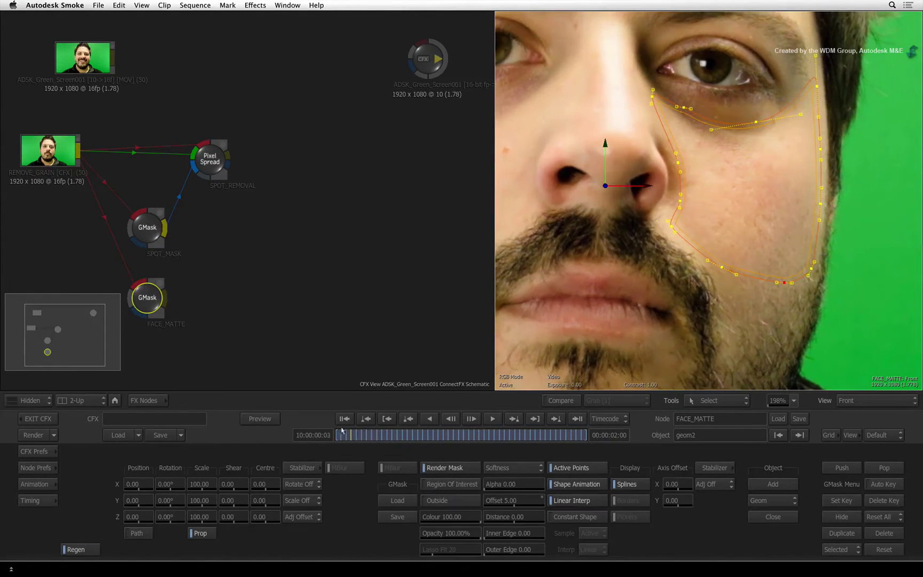
left_click(332, 427)
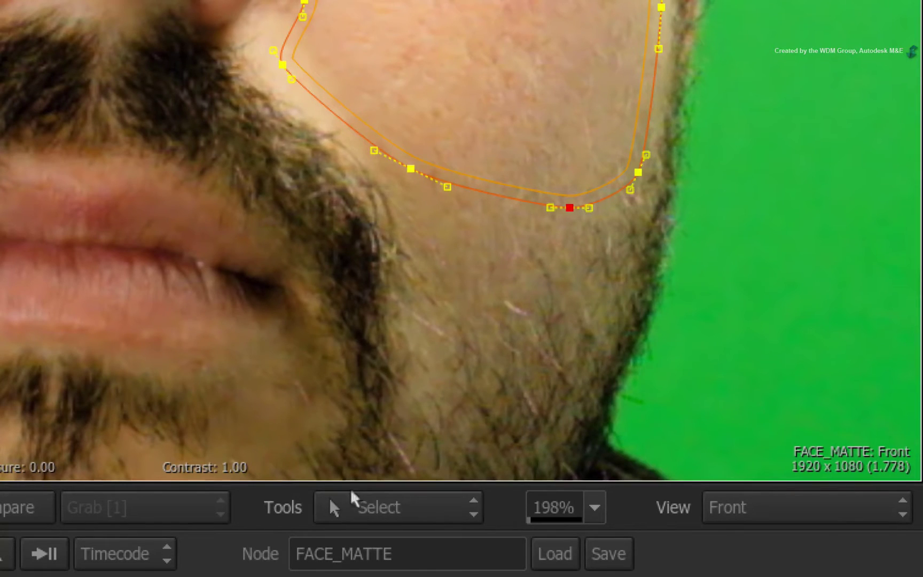
In tracked-key mode, raise the under-eye point and fit the chin and jawline points
left_click(698, 400)
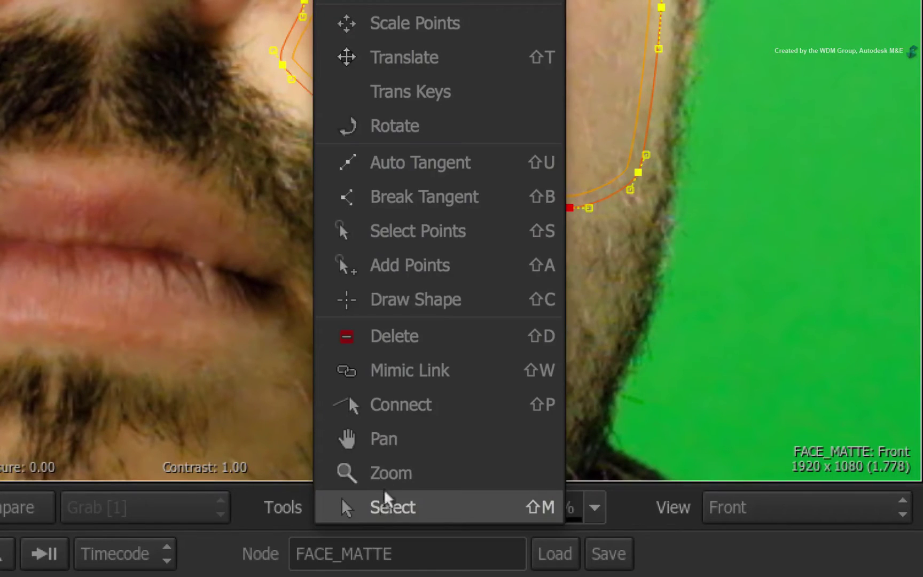
left_click(466, 94)
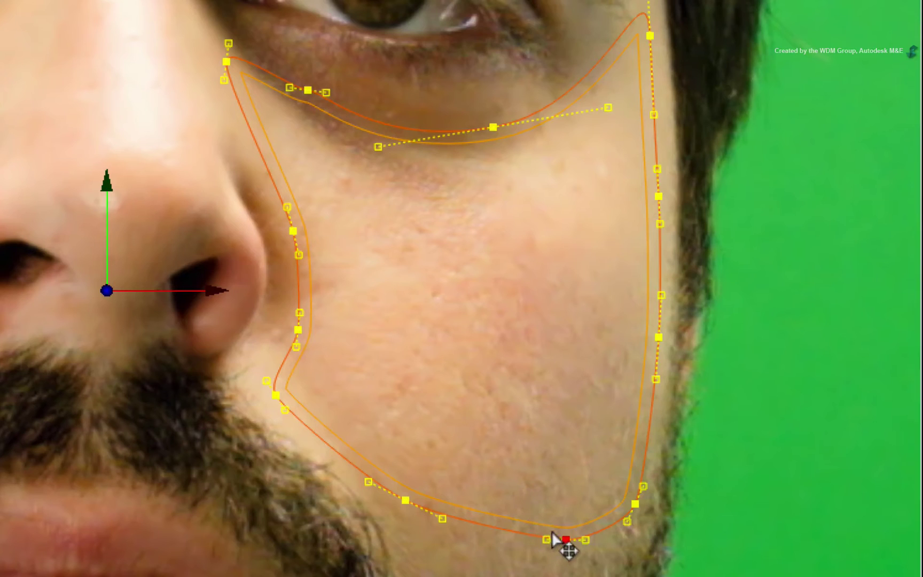
left_click_drag(552, 531, 500, 545)
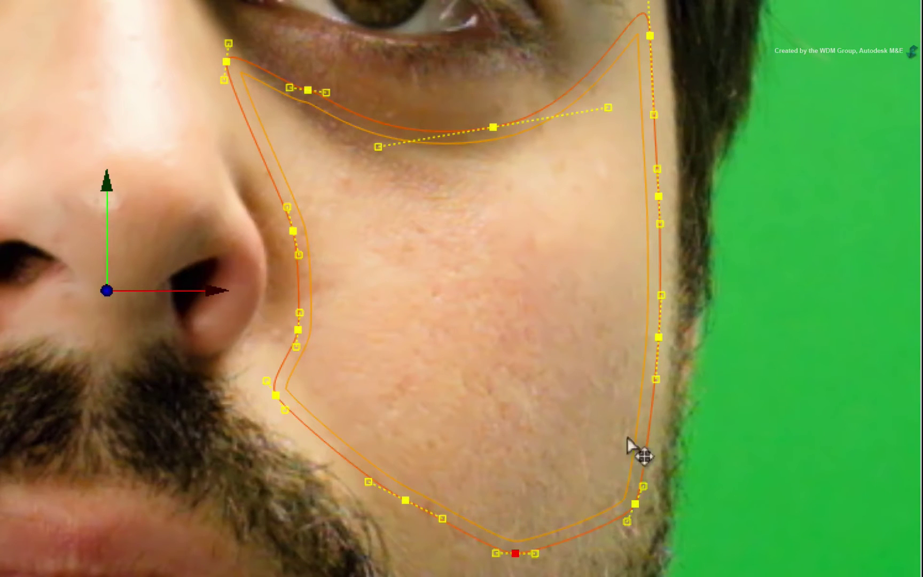
left_click_drag(635, 324, 625, 327)
left_click_drag(493, 127, 482, 98)
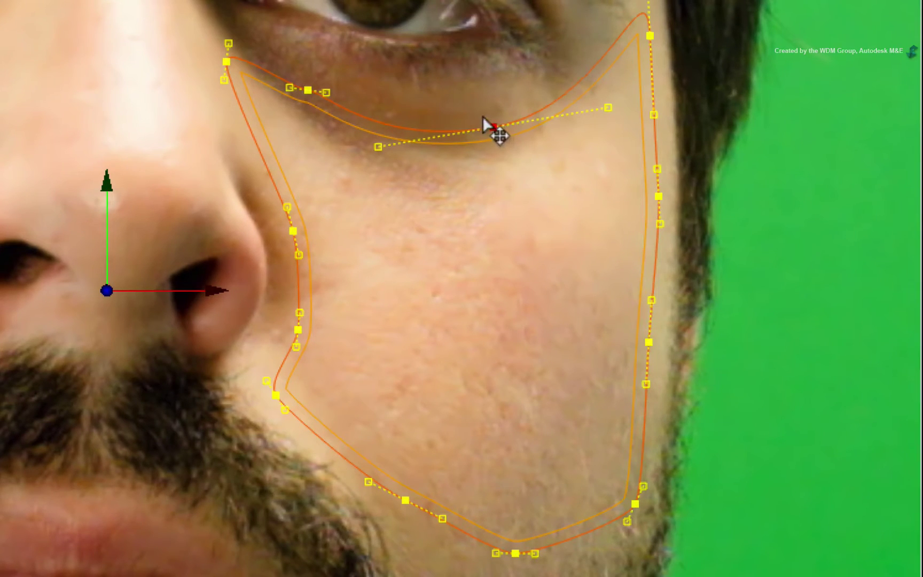
left_click(308, 91)
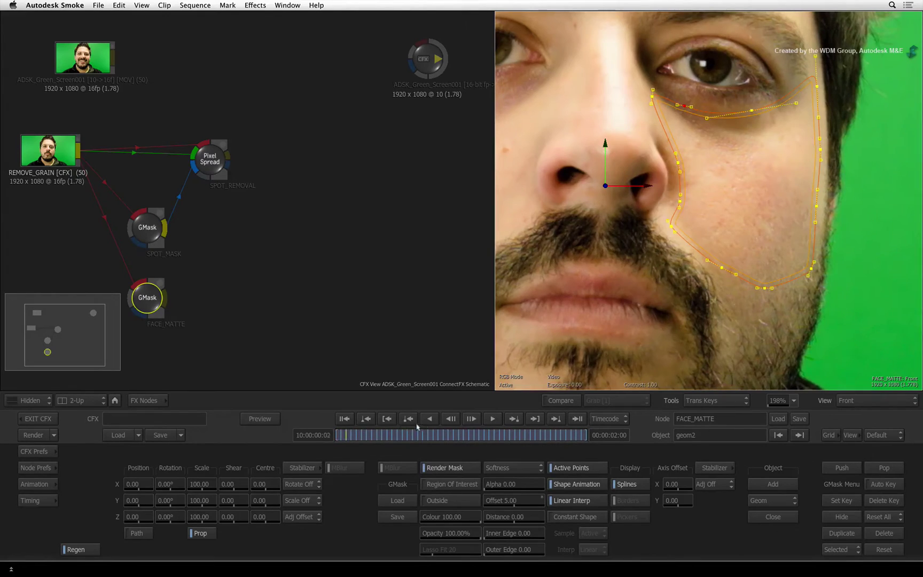
Play the clip to check the mask, return to frame one, and choose the Select tool
left_click(493, 418)
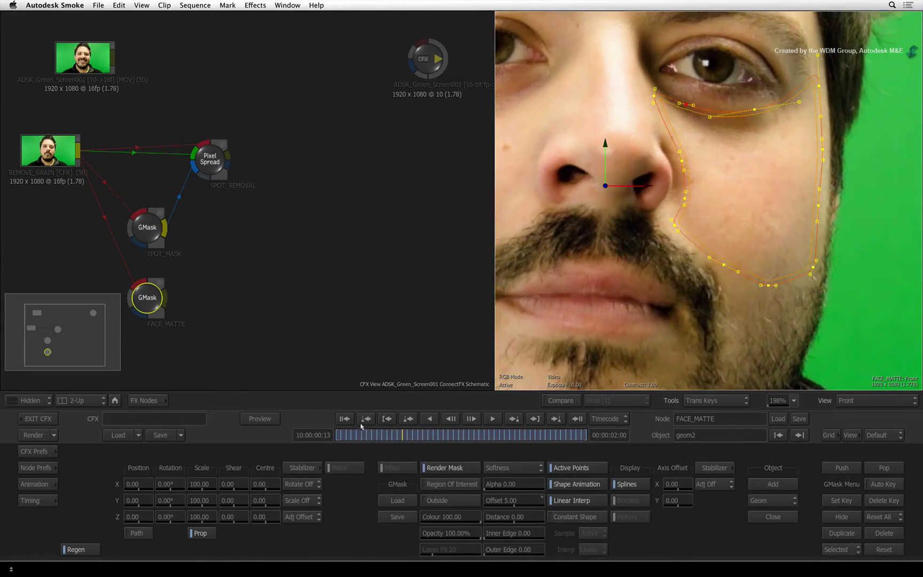
left_click(344, 418)
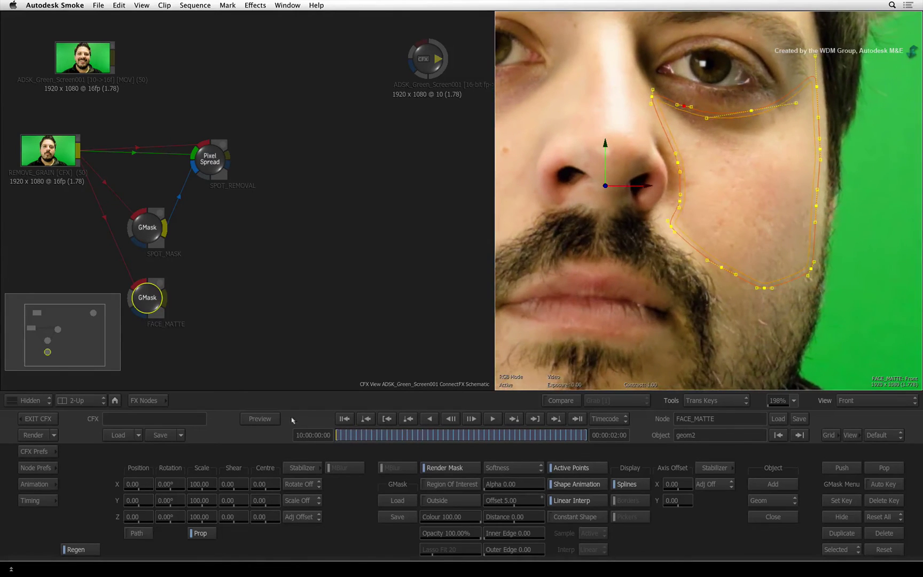
left_click(736, 399)
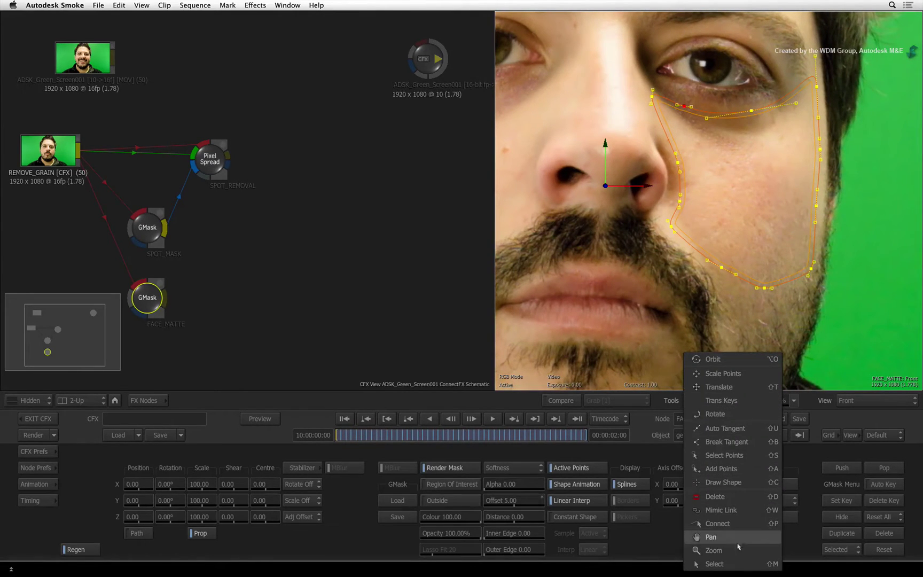
left_click(737, 564)
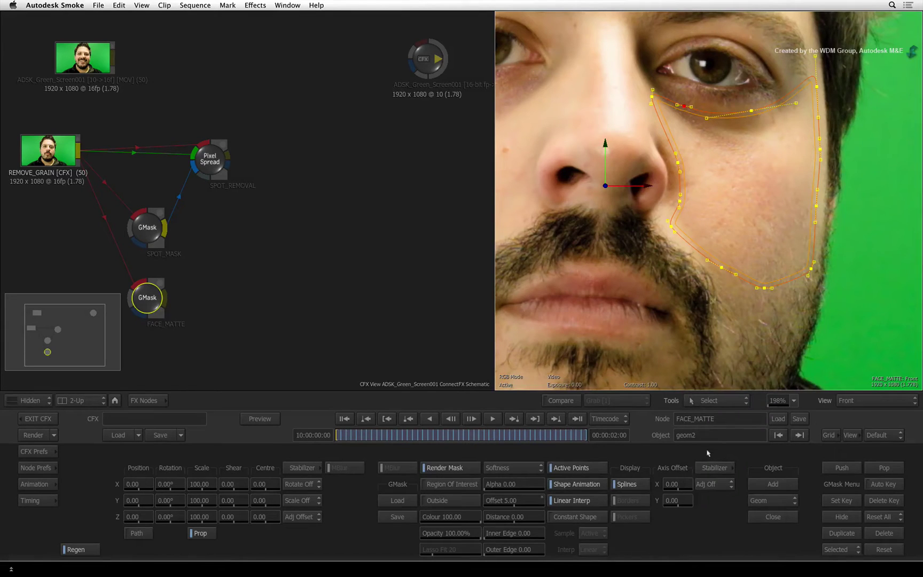
Show FACE_MATTE's Result with F4 and zoom the viewer out from 198% to 63%
key("F4")
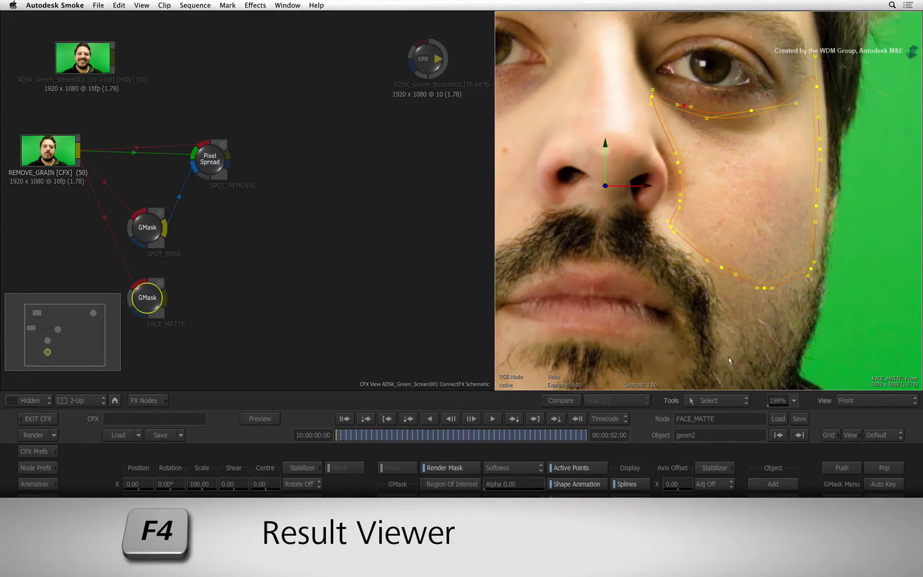
key("F4")
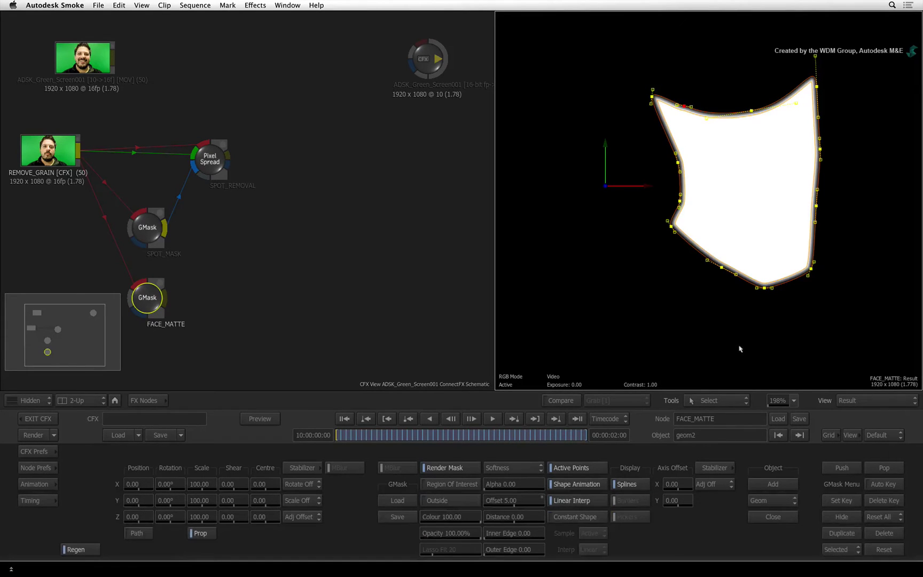
mouse_move(765, 339)
left_mouse_down()
mouse_move(657, 359)
mouse_move(699, 353)
left_mouse_up()
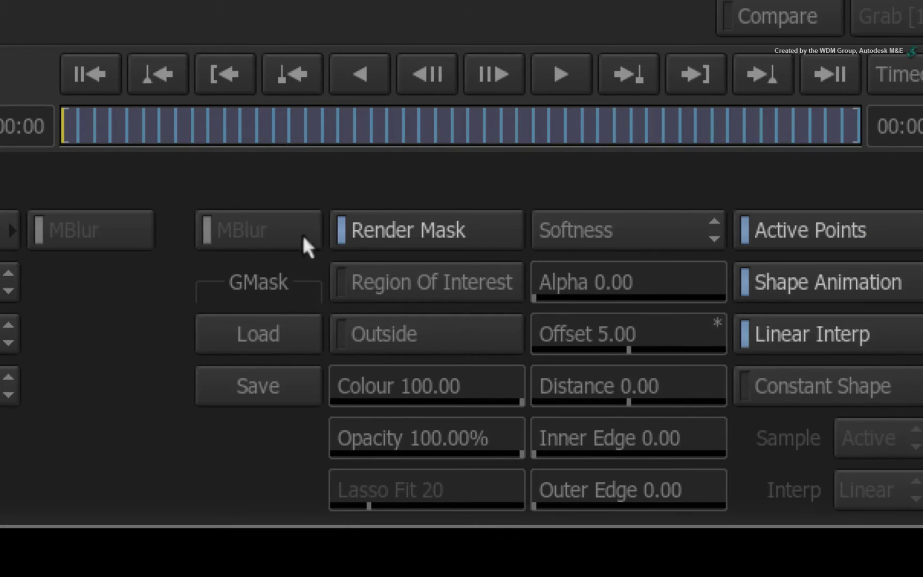
Load the saved Face_Mask setup in Replace mode, then step forward a few frames to check
left_click(293, 331)
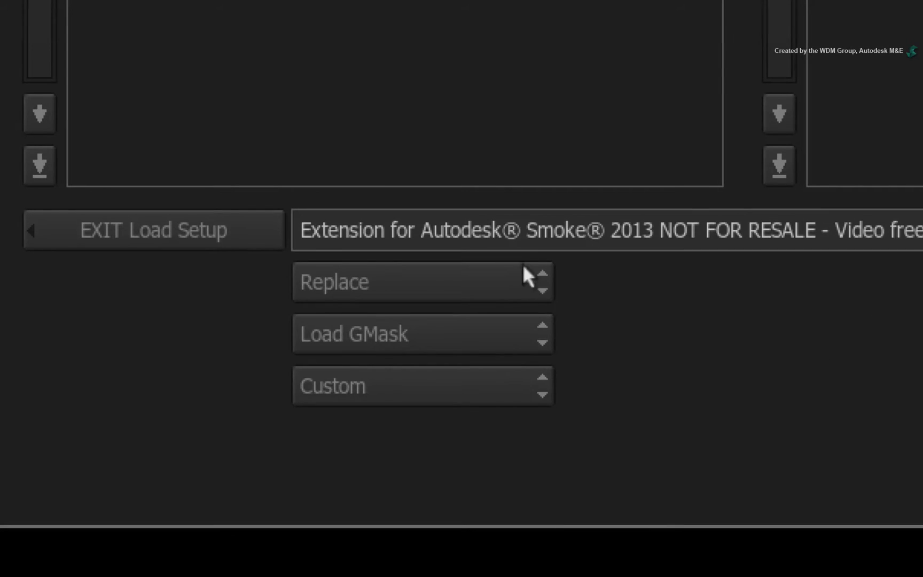
left_click(523, 281)
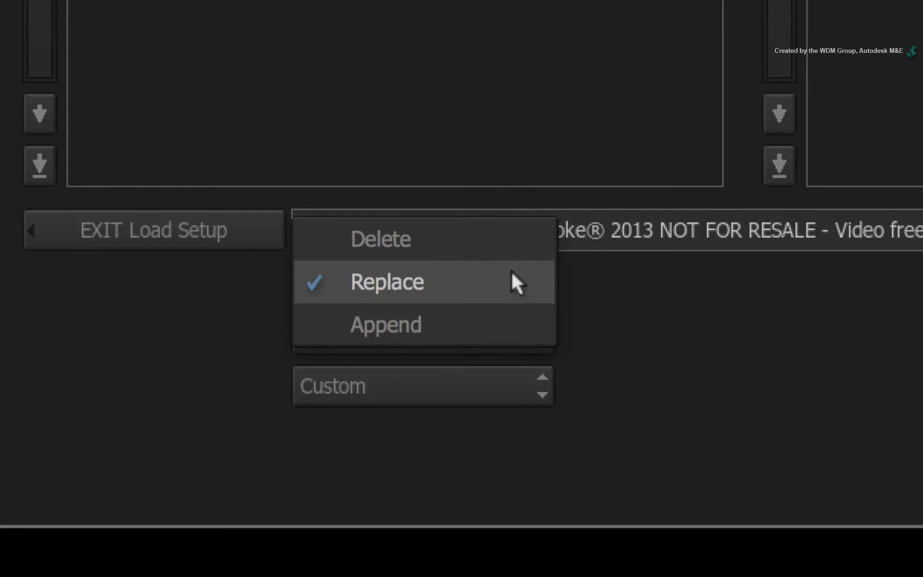
left_click(511, 281)
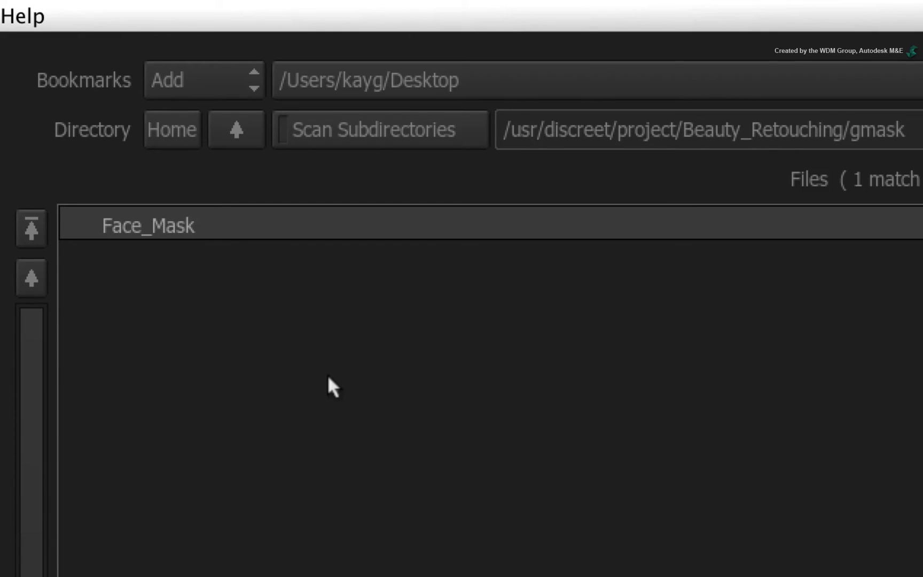
left_click(238, 220)
left_click(486, 324)
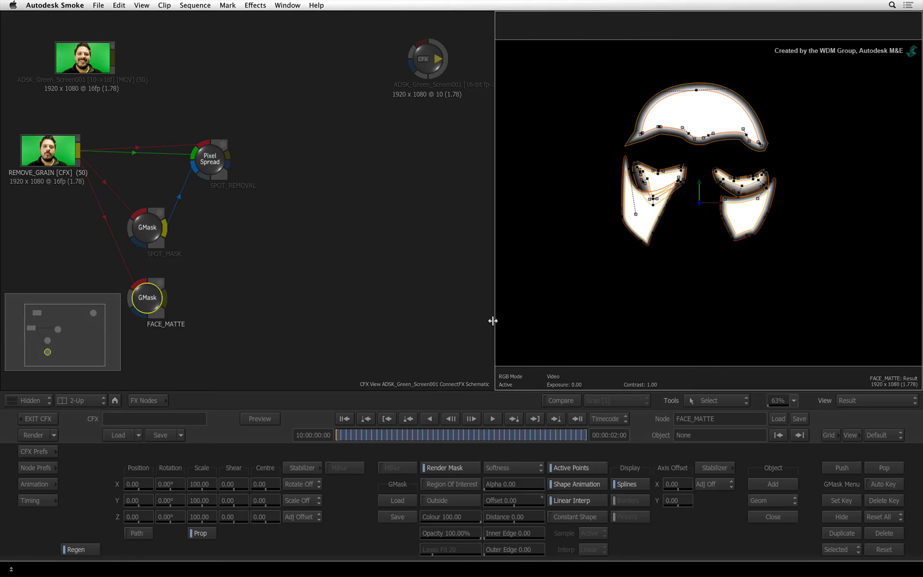
left_click(345, 434)
Add a Blur node fed by SPOT_REMOVAL's Pixel Spread and rename blur10 to CLEAN_SKIN
left_click(158, 400)
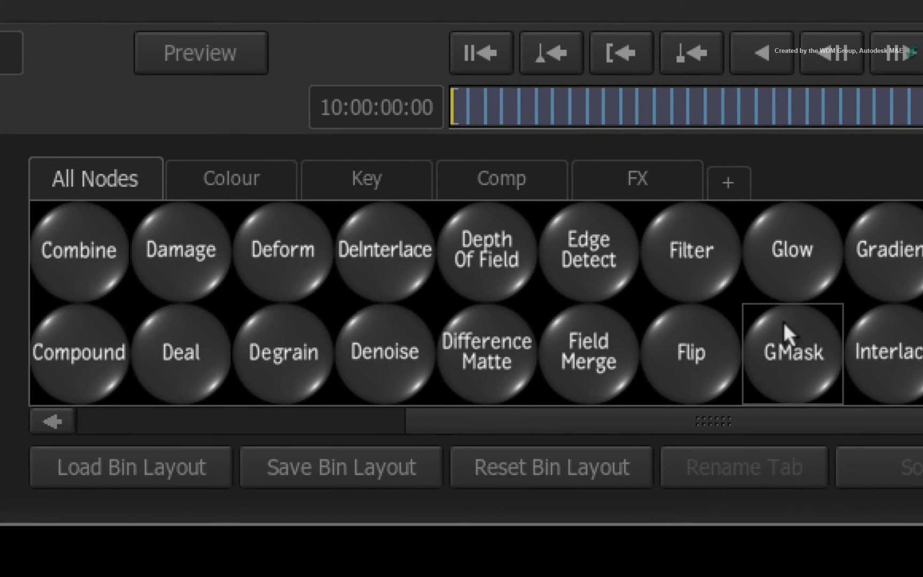
scroll(783, 321, "left", 8)
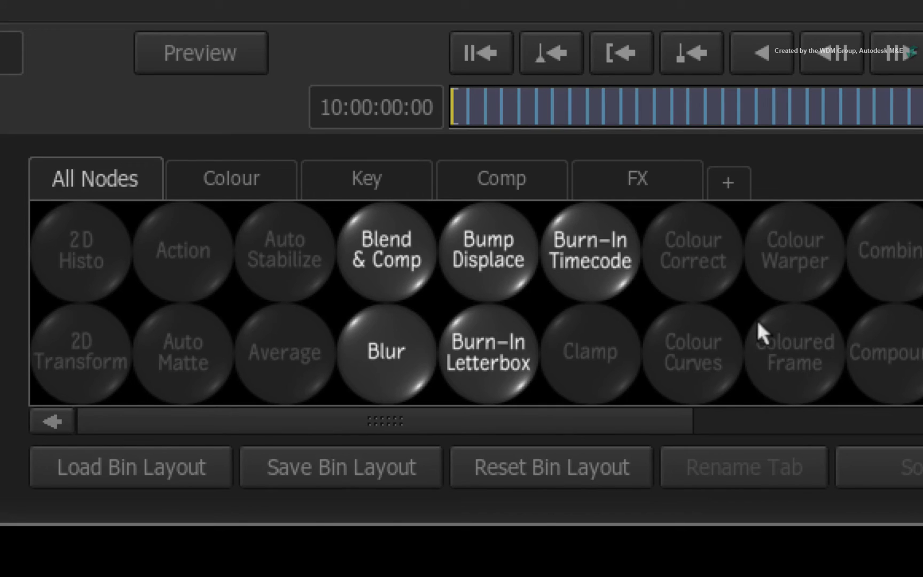
left_click(380, 341)
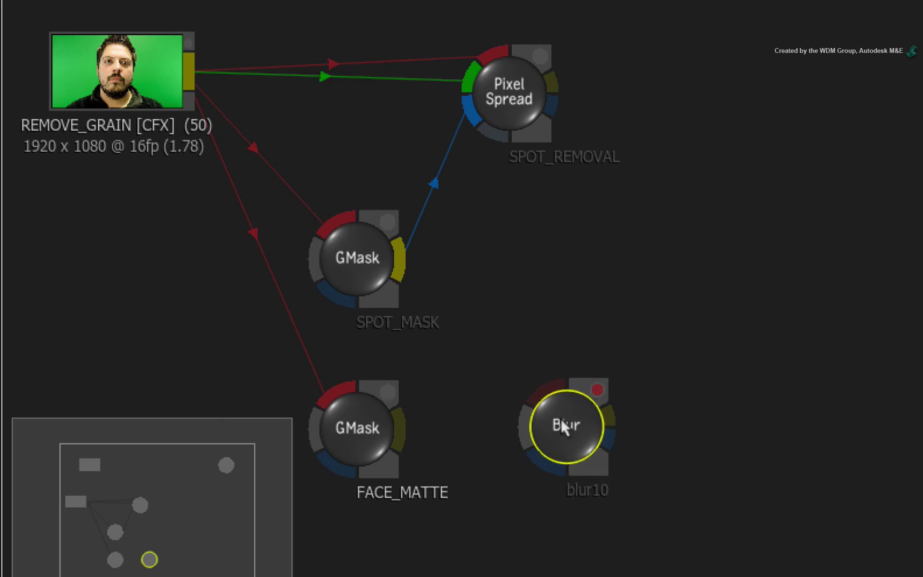
left_click(721, 441)
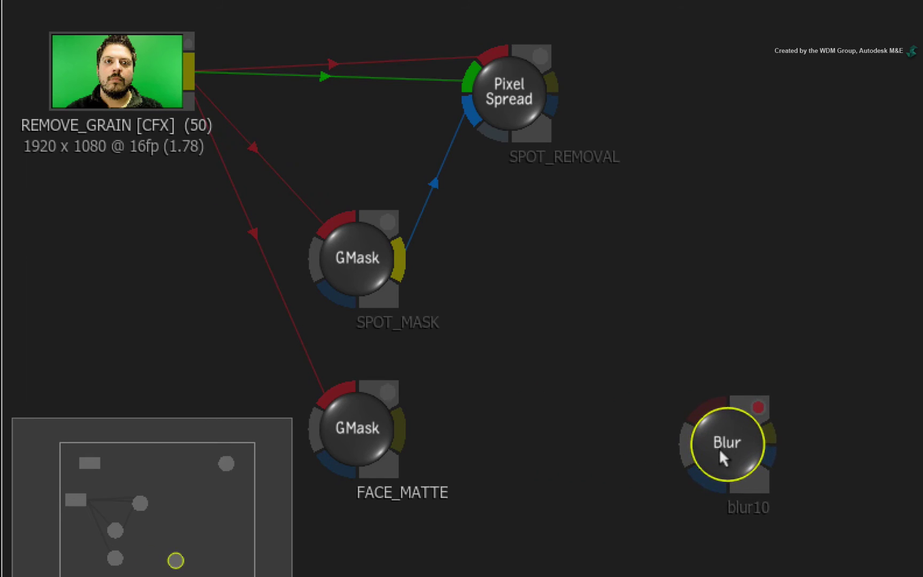
left_click_drag(548, 78, 696, 401)
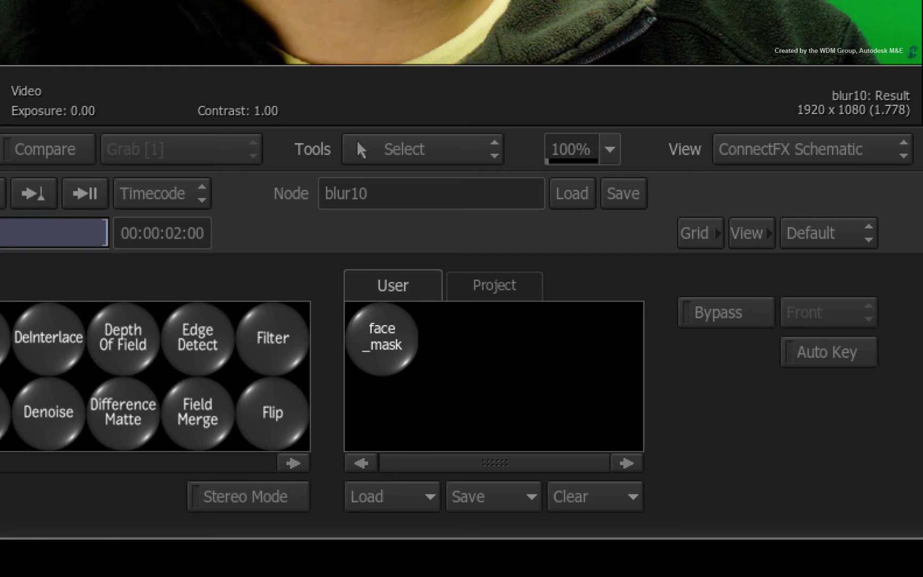
left_click_drag(387, 193, 325, 194)
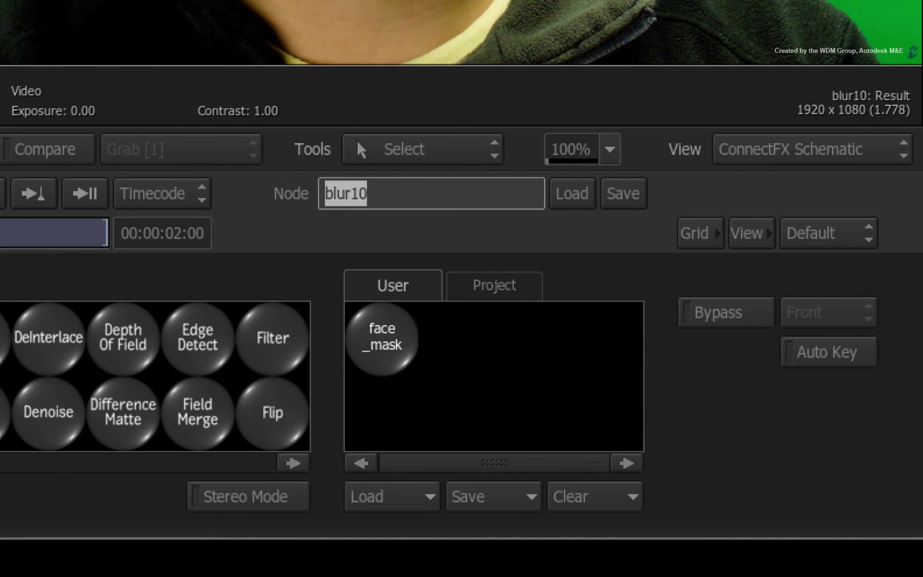
type("CLEAN_SKI")
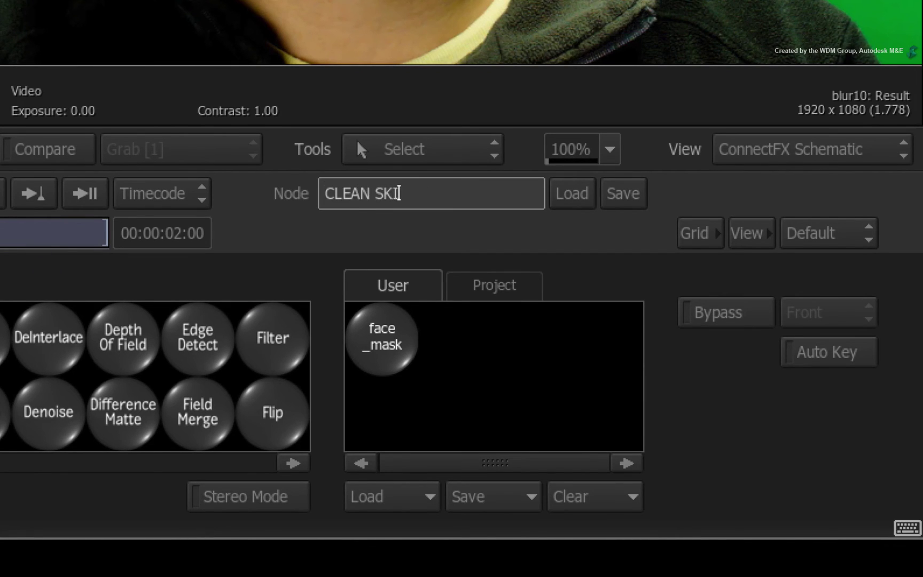
type("N")
key("Return")
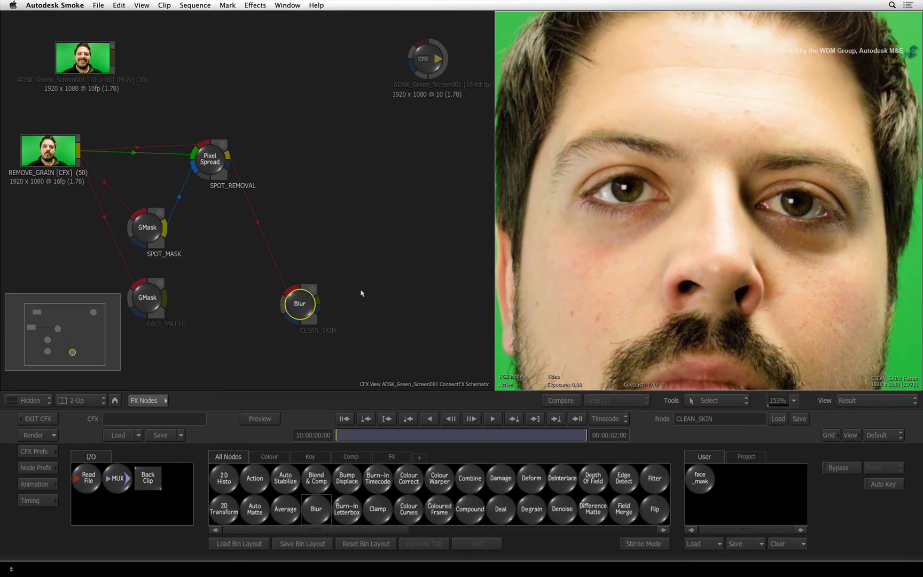
Wire FACE_MATTE into CLEAN_SKIN's matte input and toggle Bypass to compare the blur
double_click(300, 311)
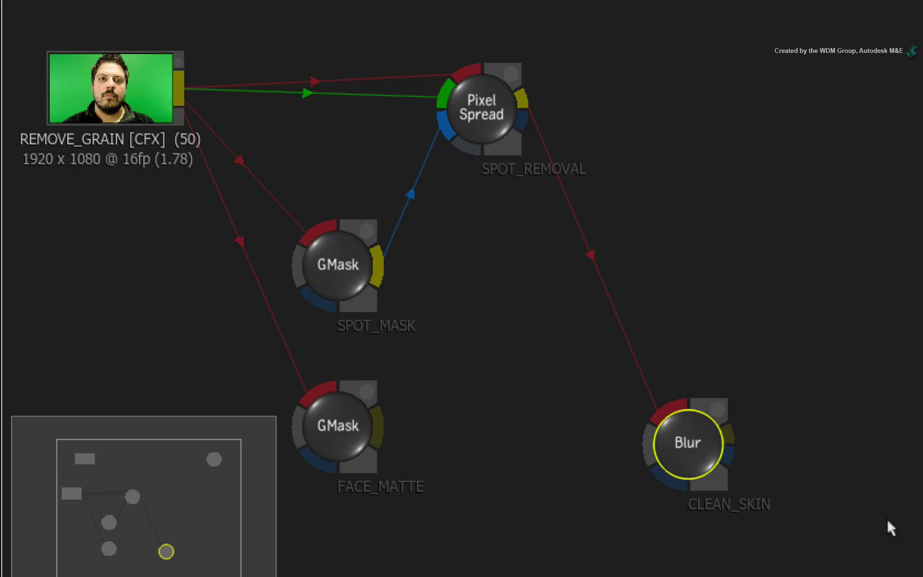
mouse_move(377, 425)
left_mouse_down()
mouse_move(663, 489)
mouse_move(663, 480)
left_mouse_up()
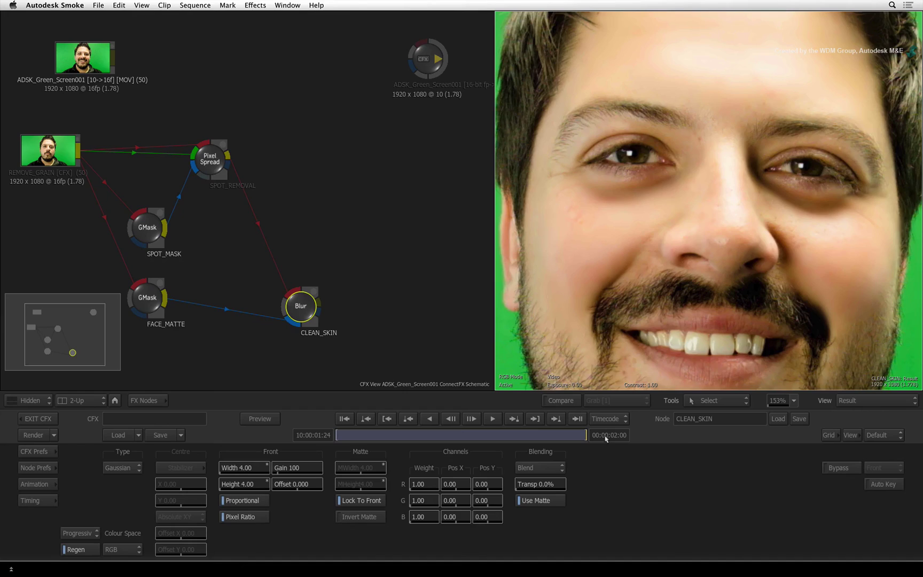
left_click(840, 468)
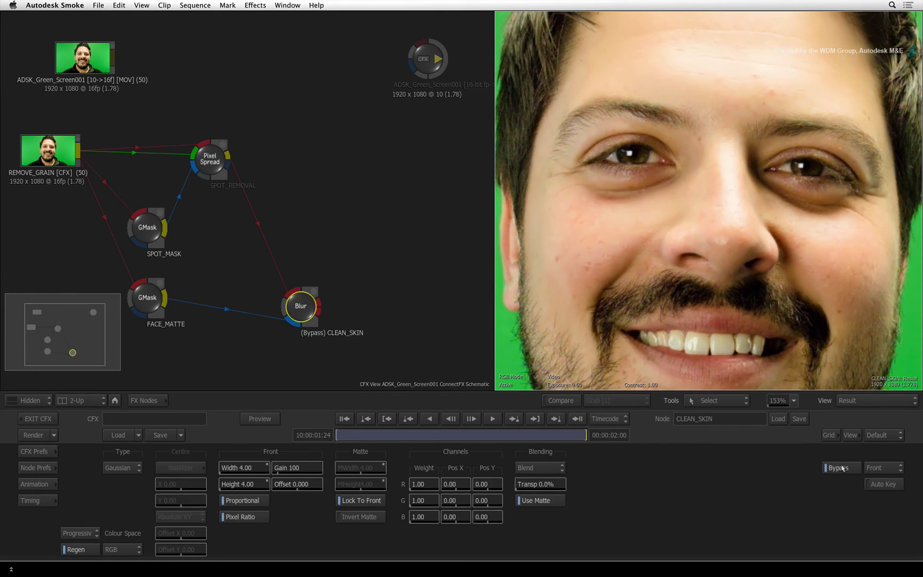
left_click(842, 468)
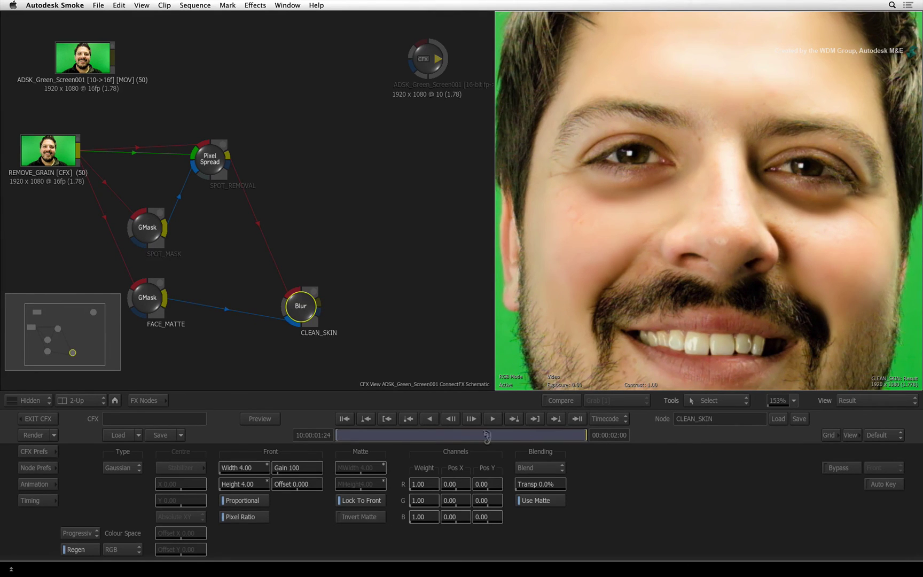